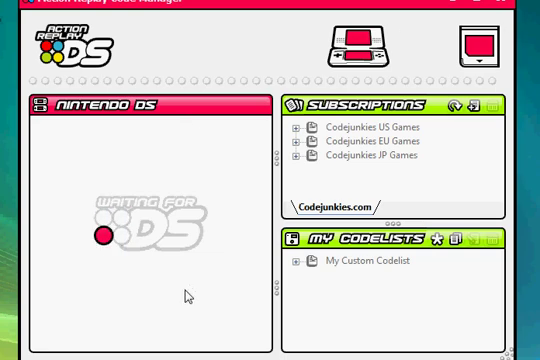
mouse_move(127, 2)
left_mouse_down()
mouse_move(143, 20)
mouse_move(117, 11)
mouse_move(133, 9)
left_mouse_up()
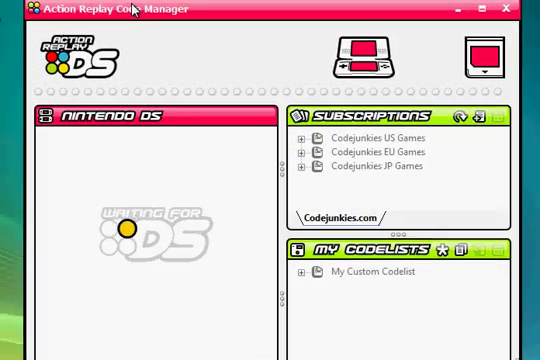